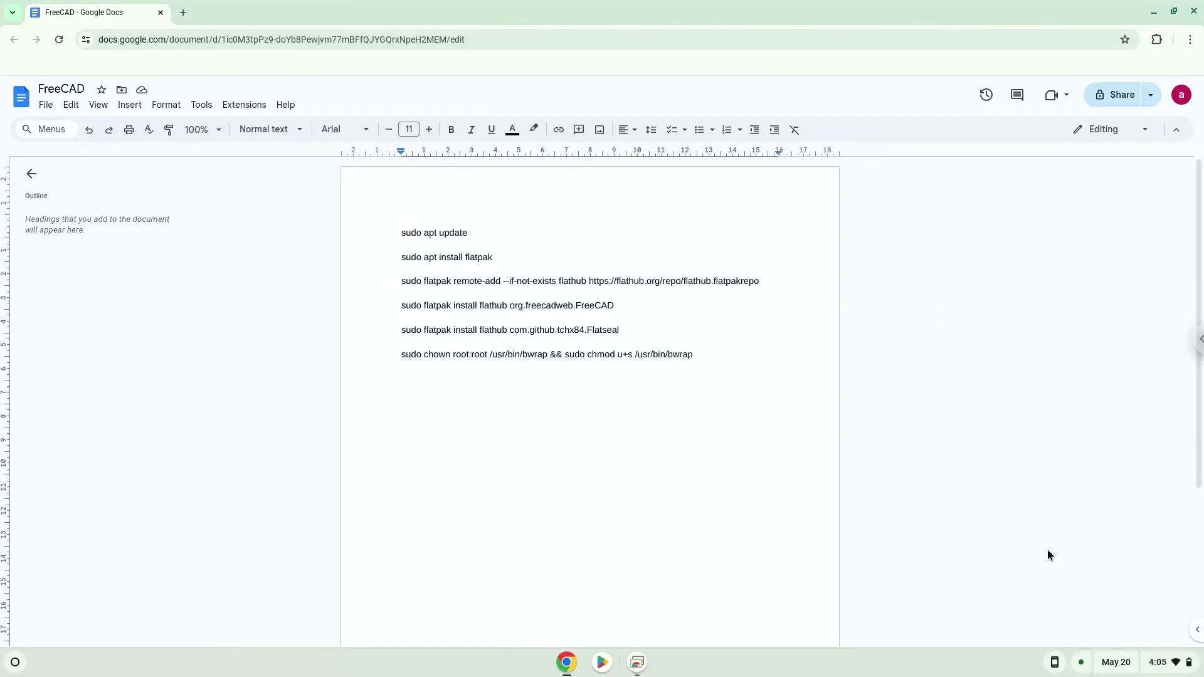
# Step: Install the Linux development environment from About ChromeOS with the recommended disk size
pyautogui.click(1159, 664)
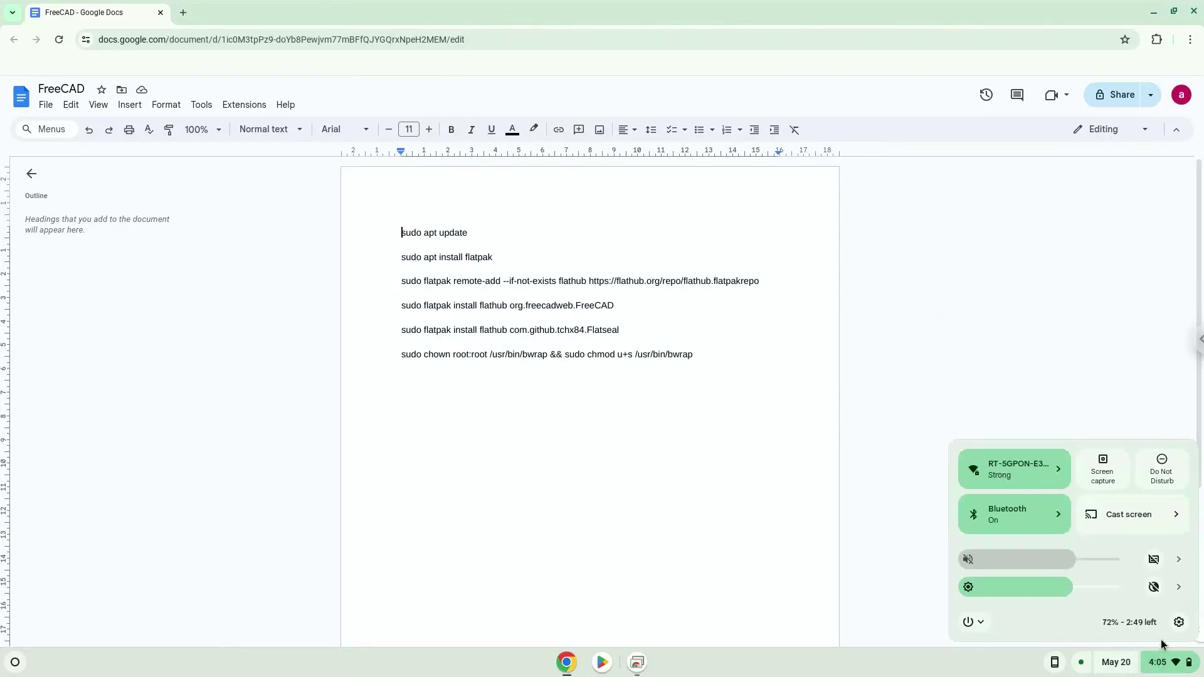
pyautogui.click(1178, 623)
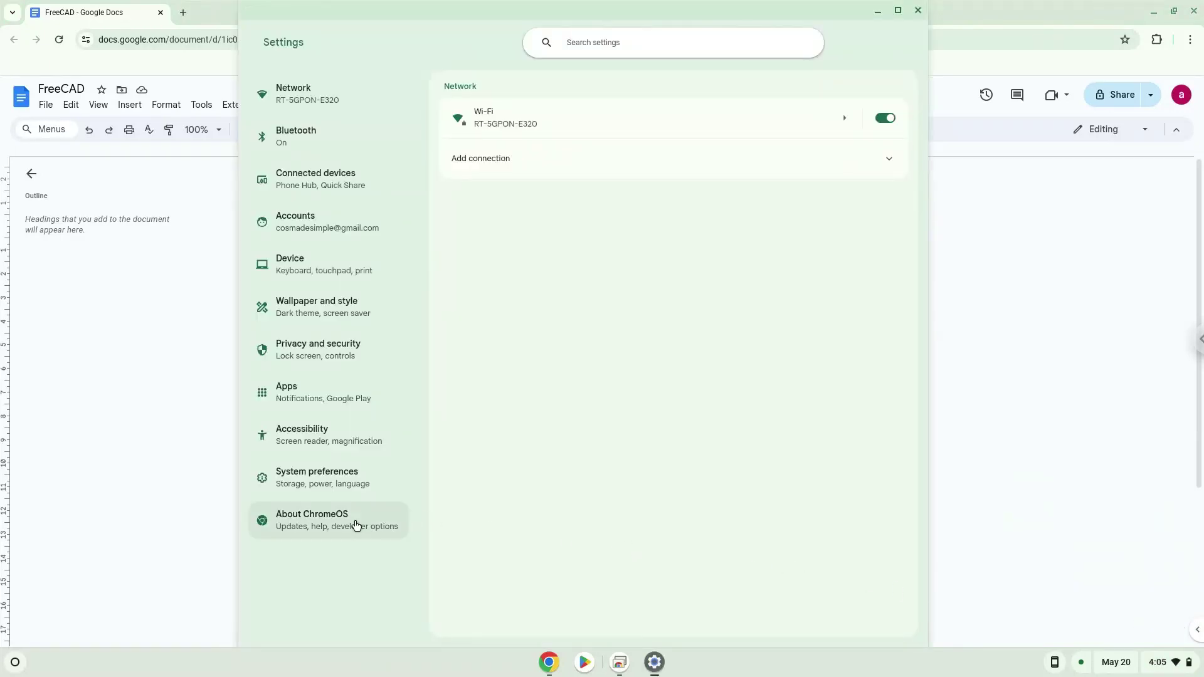
pyautogui.click(355, 526)
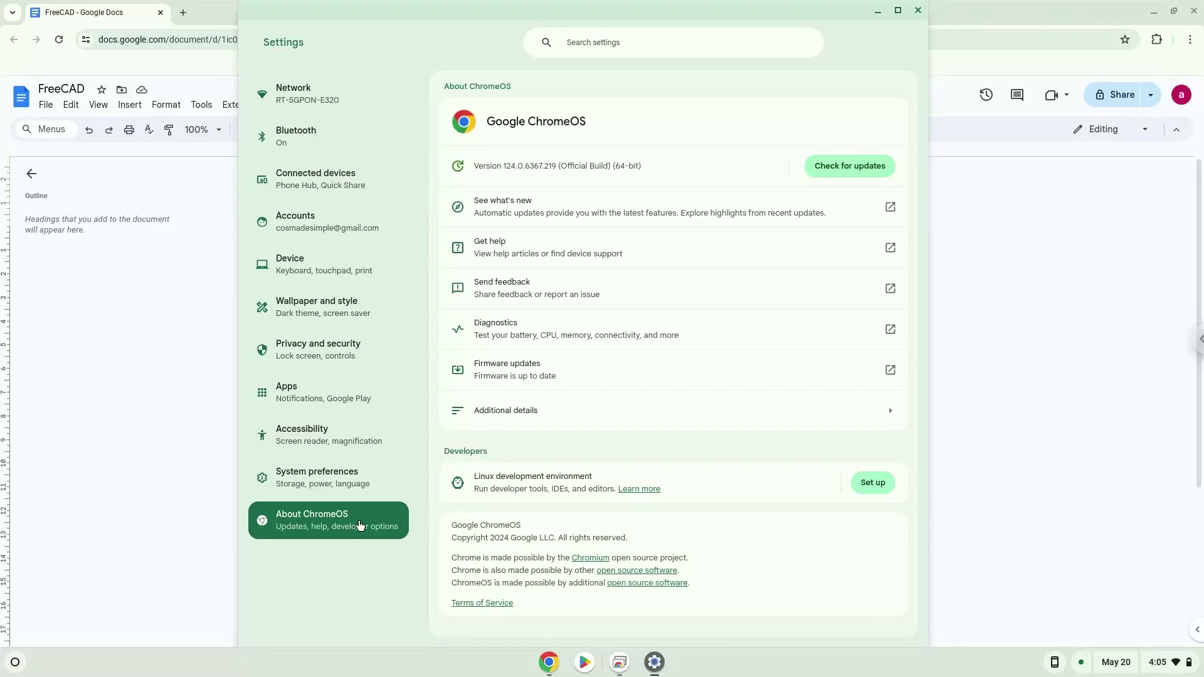
pyautogui.click(859, 486)
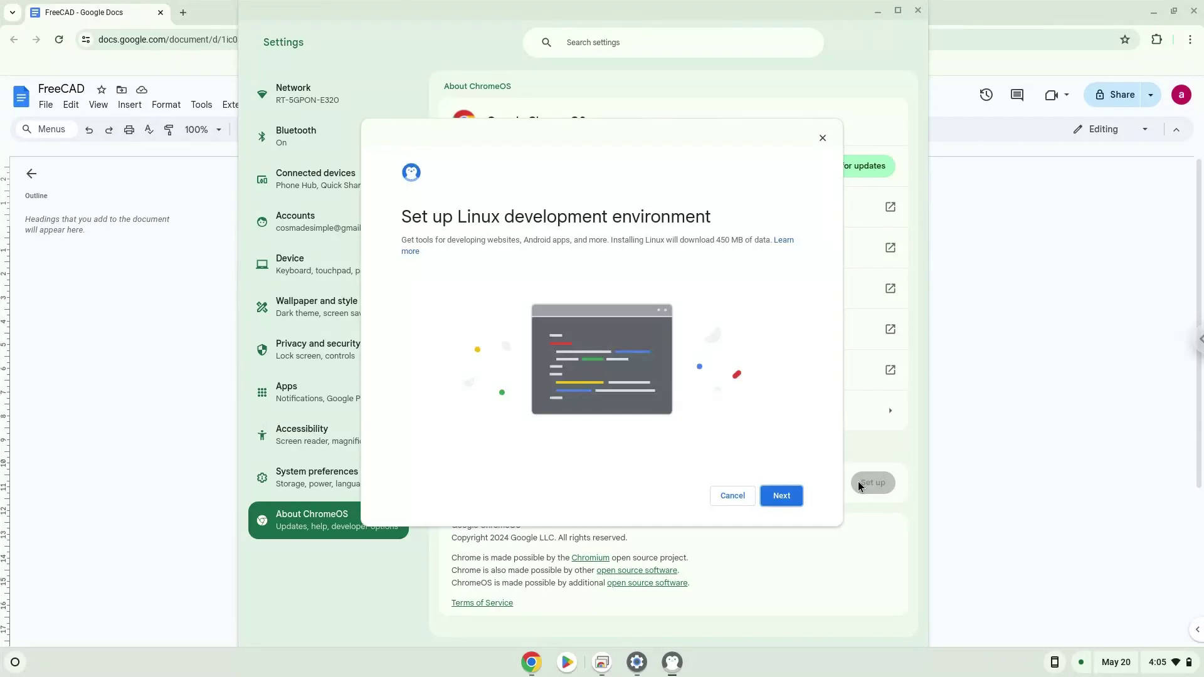
pyautogui.click(782, 496)
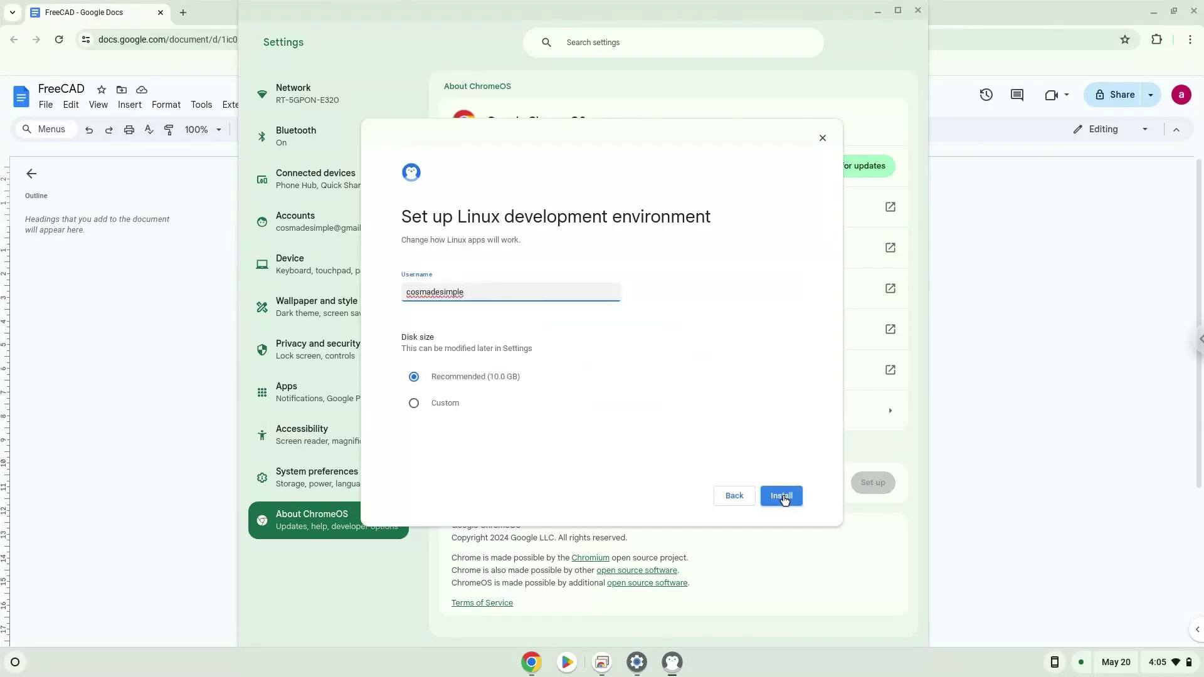
pyautogui.click(784, 499)
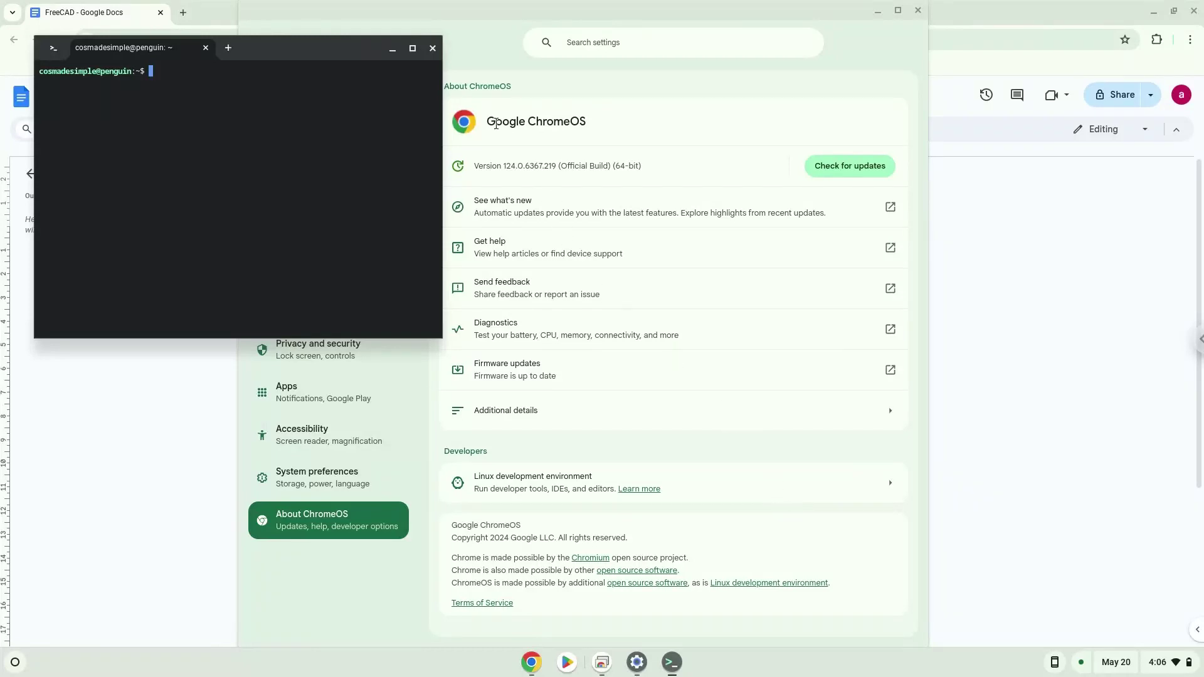
# Step: Close the new Linux terminal and the Settings window to reveal the FreeCAD doc
pyautogui.click(432, 48)
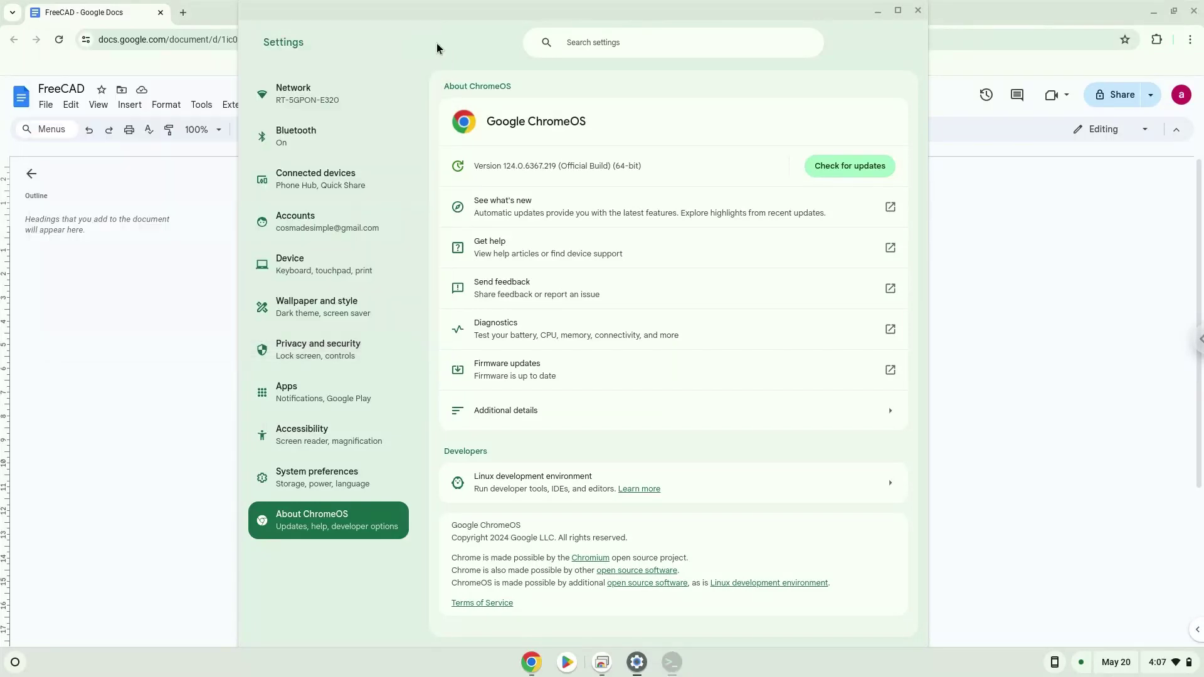
pyautogui.click(914, 11)
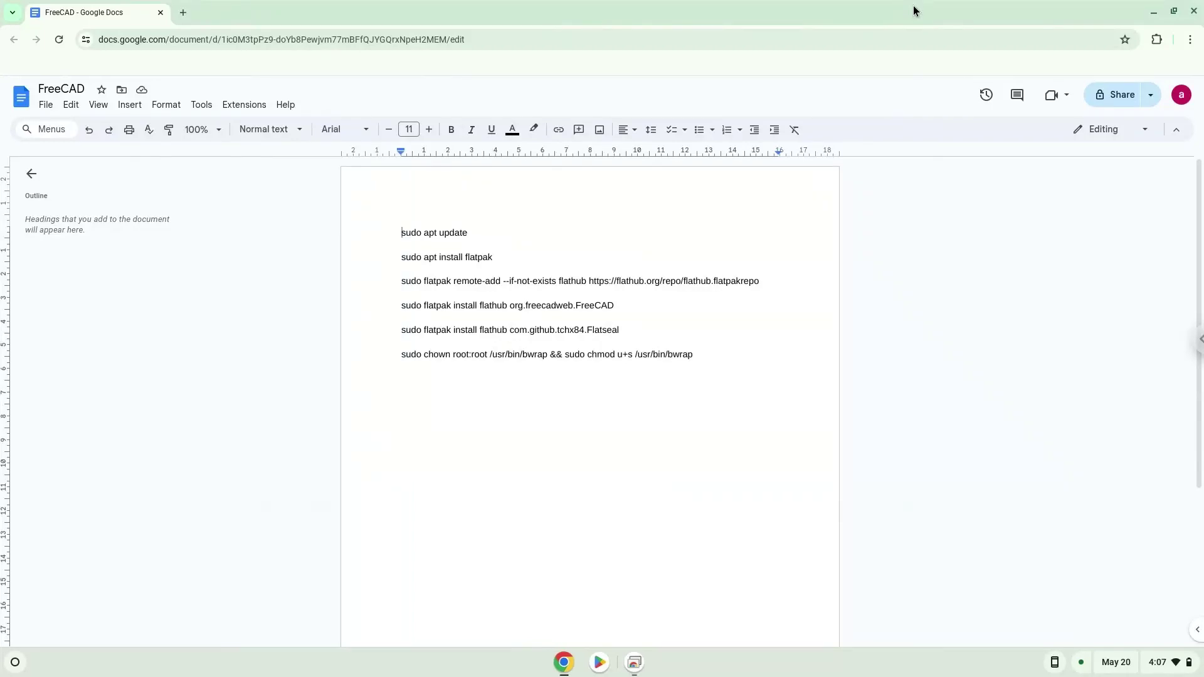
# Step: Delete the Flatseal install line and its leftover empty line from the document
pyautogui.tripleClick(440, 234)
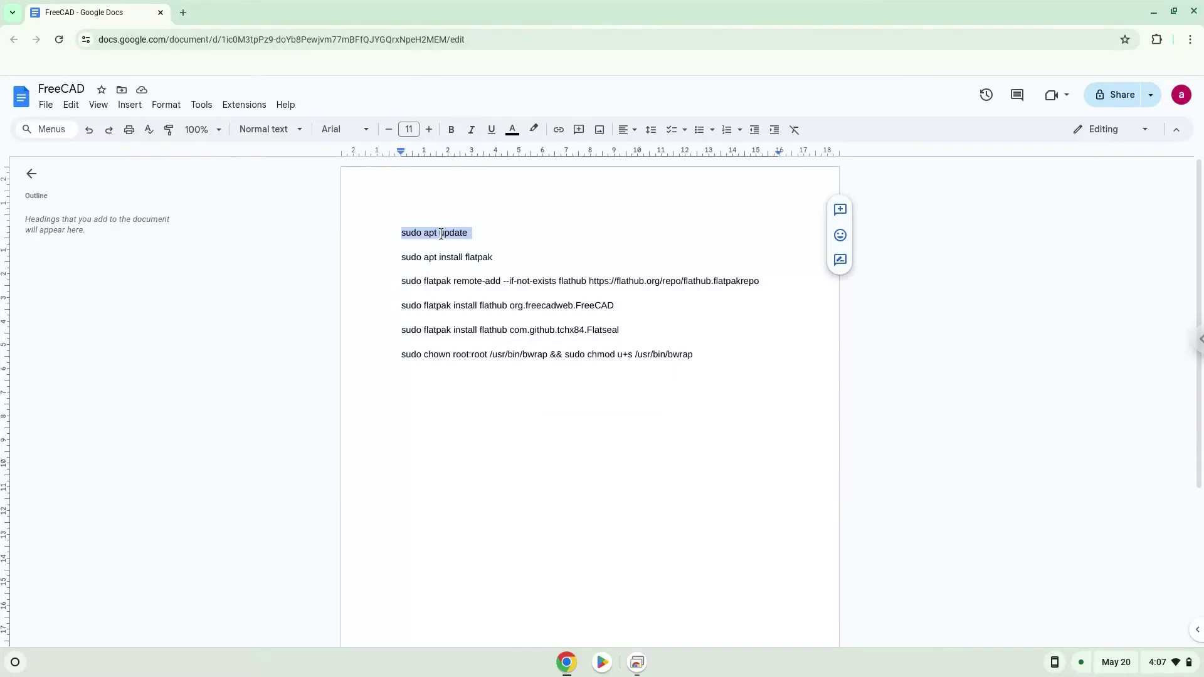
pyautogui.tripleClick(578, 318)
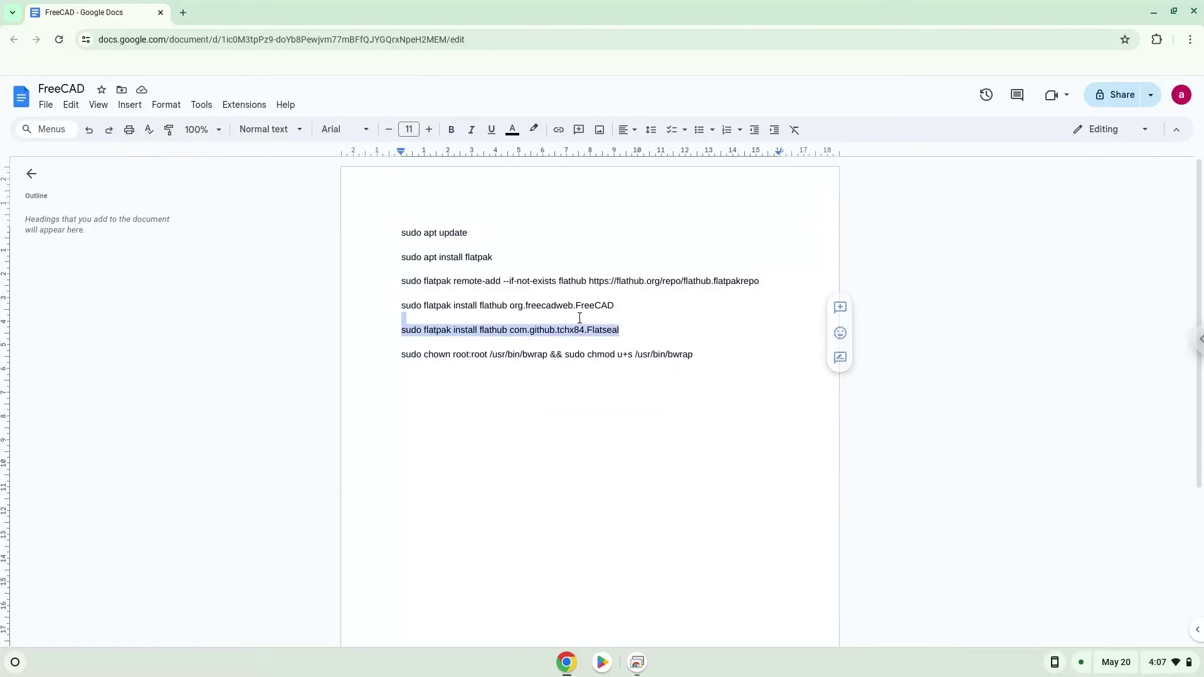
pyautogui.press('BackSpace')
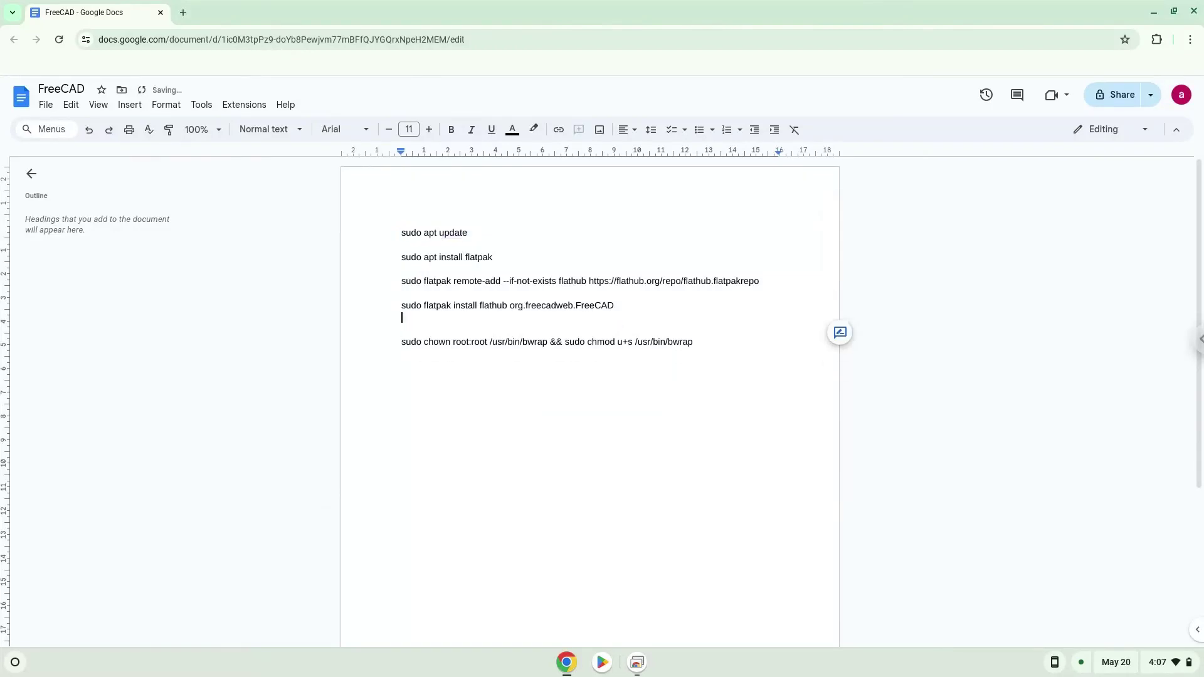
pyautogui.press('BackSpace')
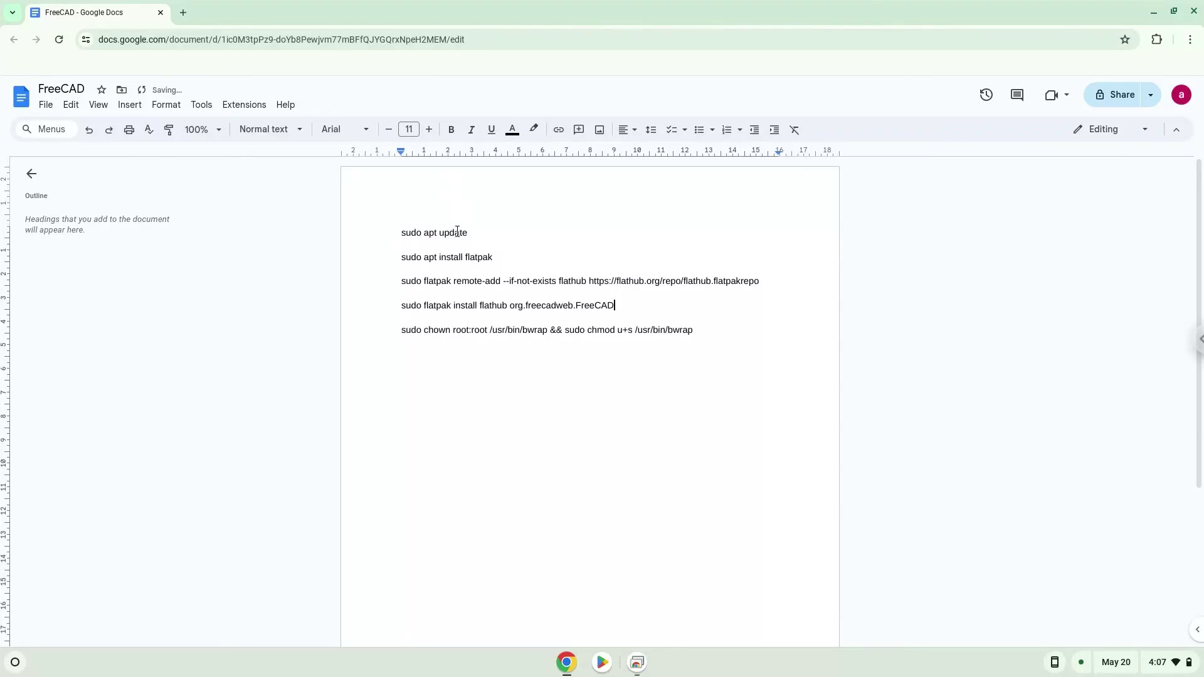
# Step: Copy the sudo apt update command and launch the Linux Terminal app
pyautogui.tripleClick(459, 231)
pyautogui.rightClick(459, 232)
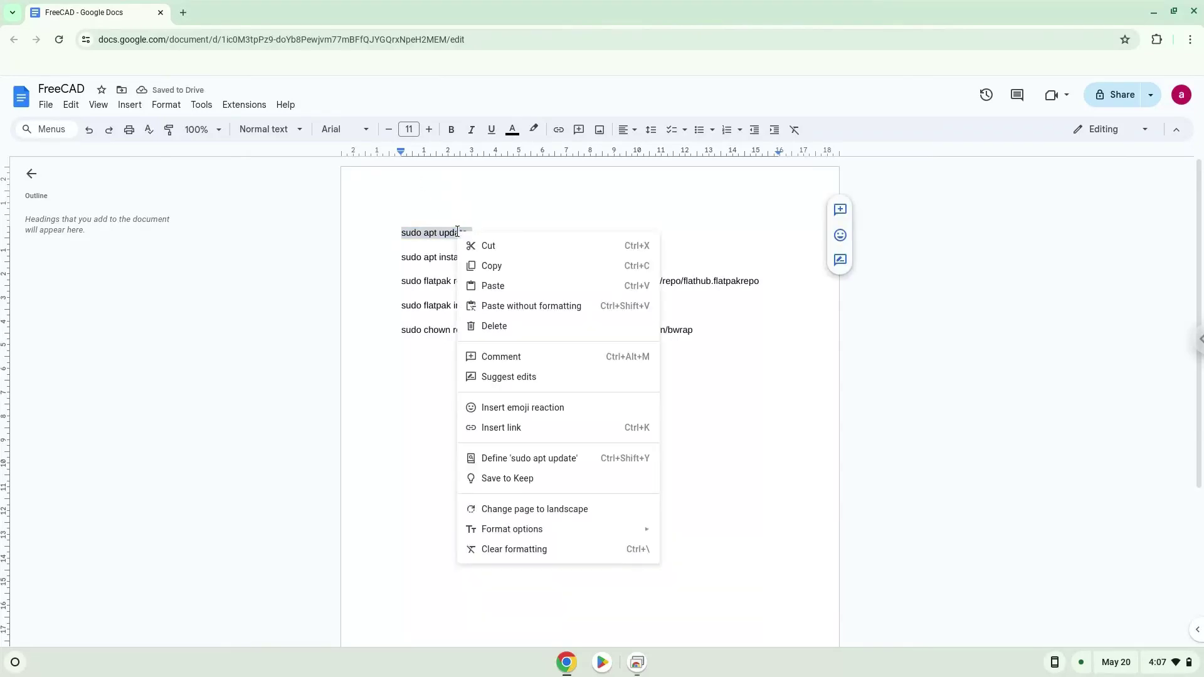
pyautogui.click(492, 267)
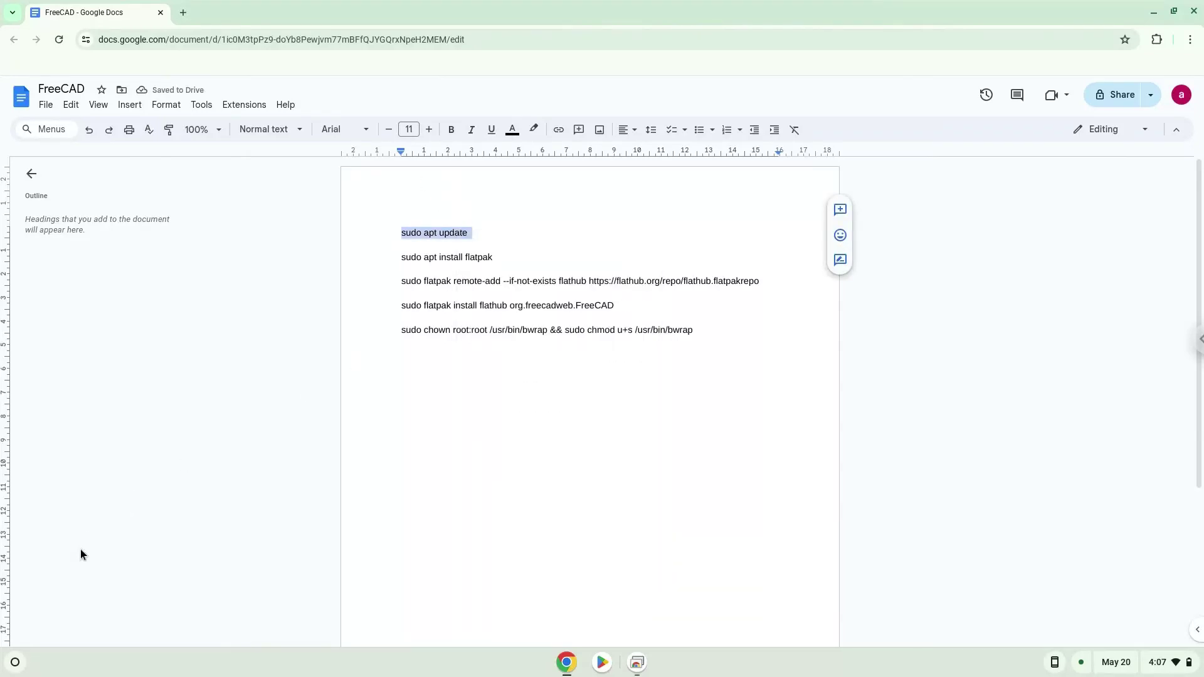
pyautogui.click(13, 662)
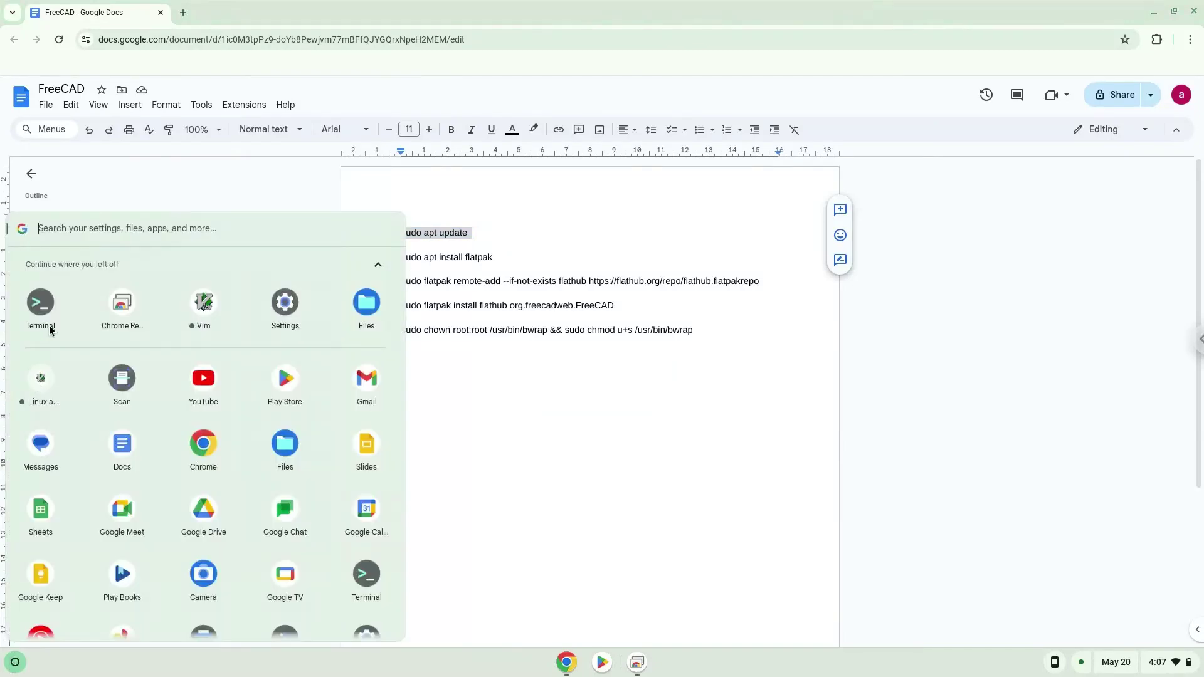
pyautogui.click(42, 307)
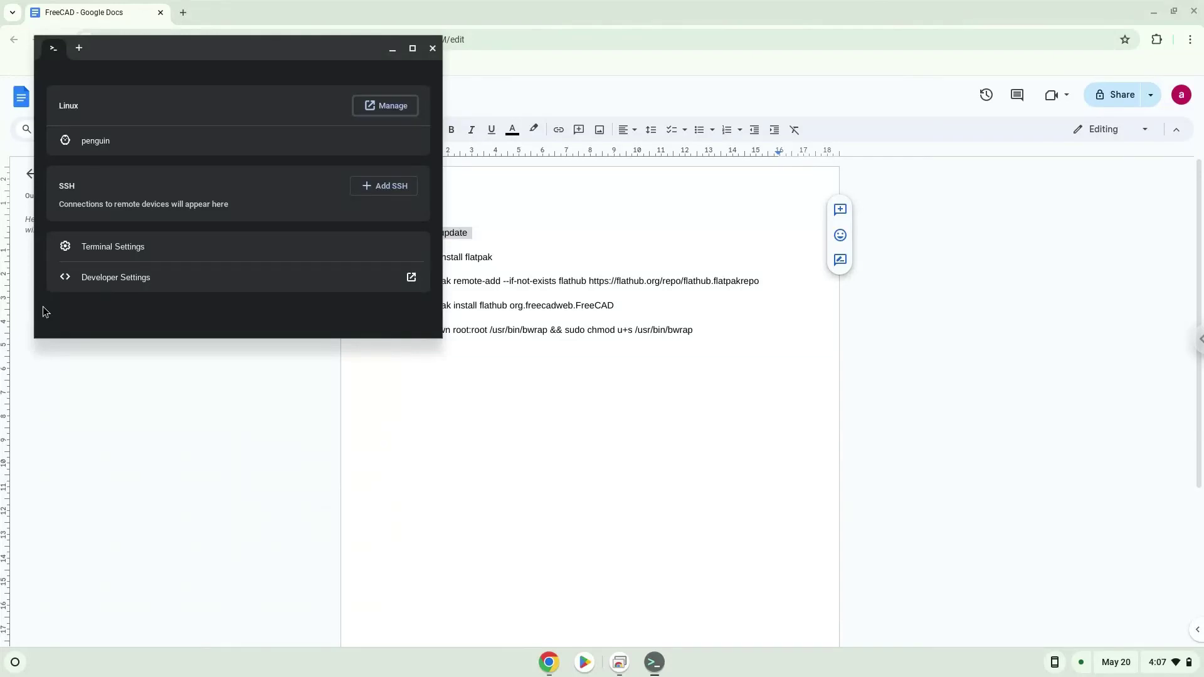
# Step: Maximize the Linux Terminal window to fill the screen
pyautogui.doubleClick(229, 45)
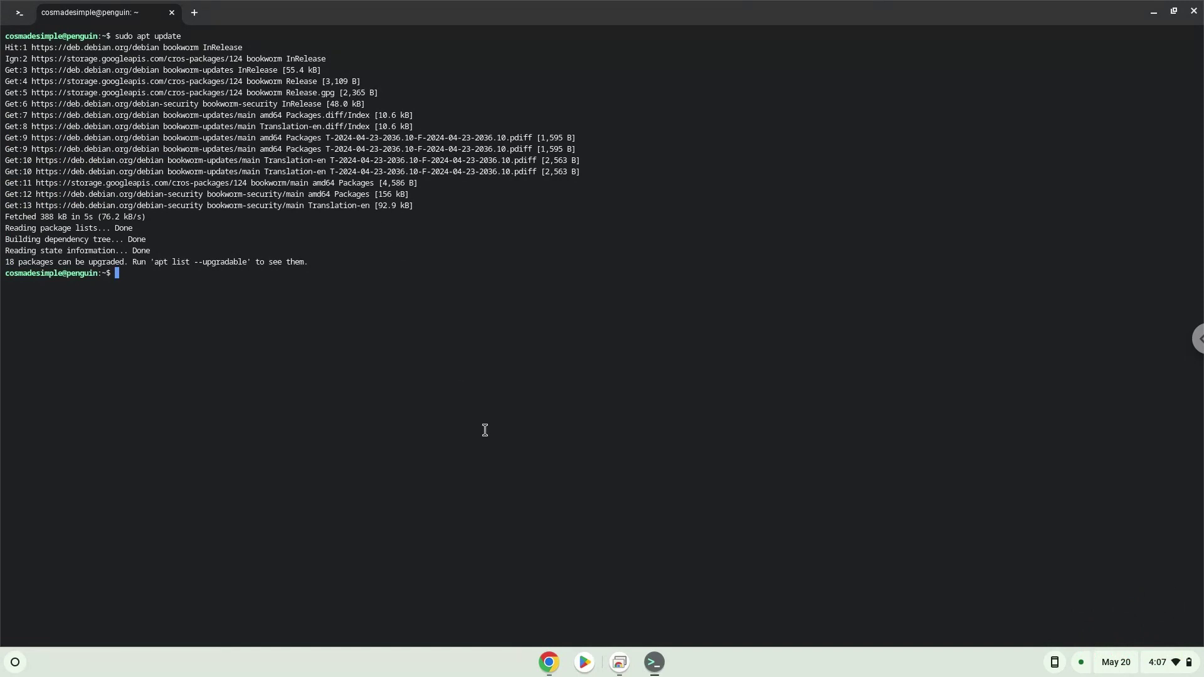
# Step: Copy 'sudo apt install flatpak' from the doc, run it in Terminal, and confirm the install
pyautogui.click(550, 660)
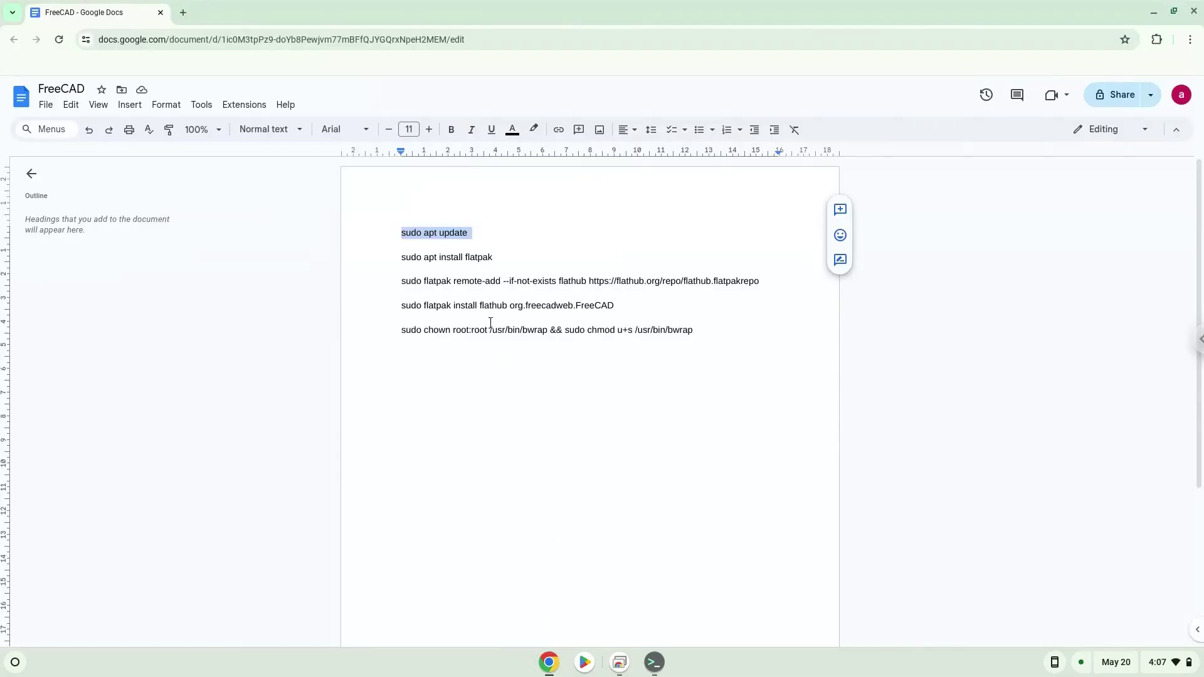
pyautogui.tripleClick(461, 259)
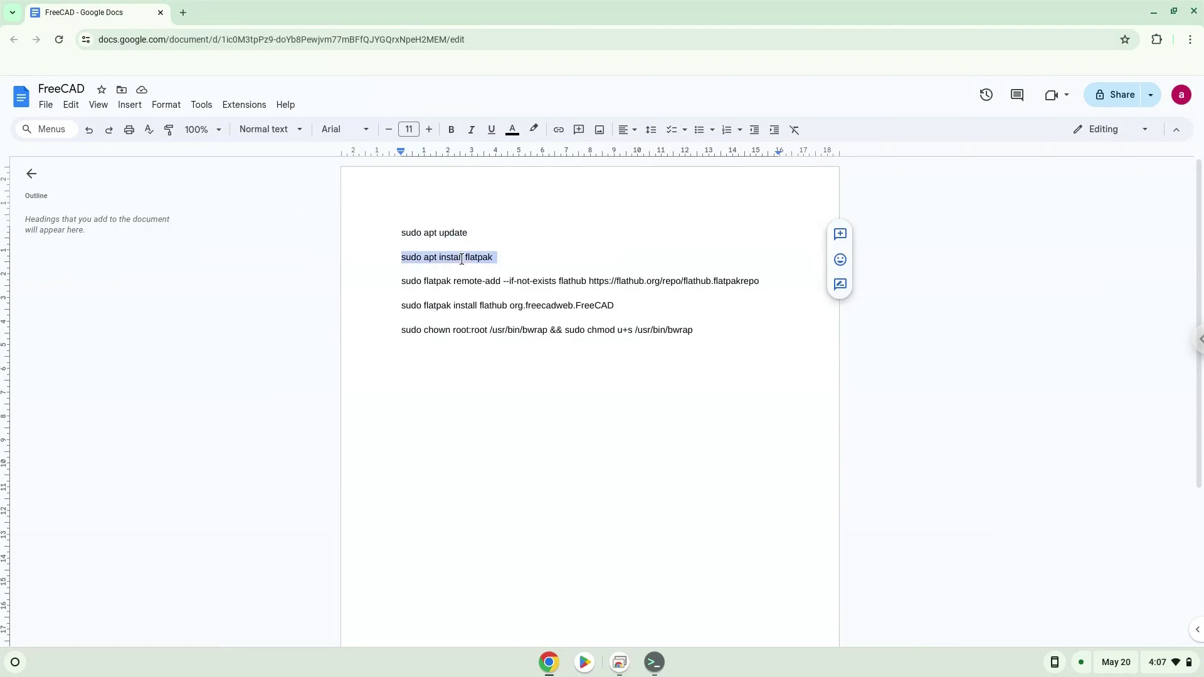
pyautogui.rightClick(461, 259)
pyautogui.click(503, 294)
pyautogui.click(652, 666)
pyautogui.hotkey('ctrl', 'shift', 'v')
pyautogui.press('Return')
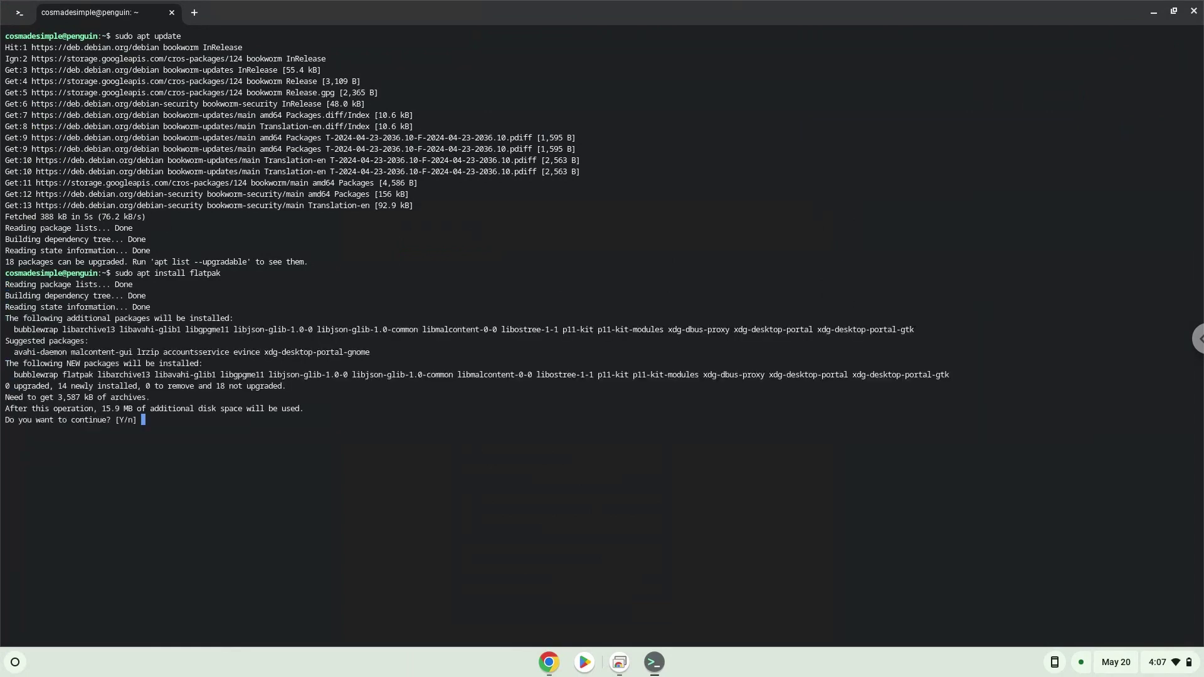
pyautogui.press('Return')
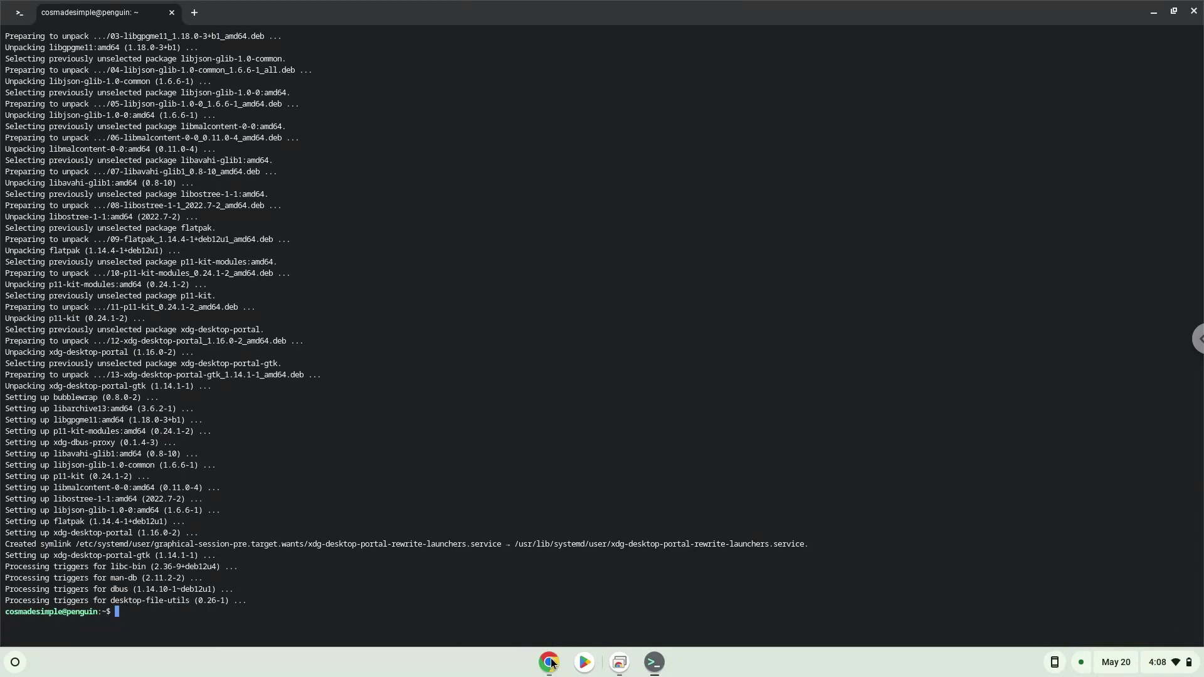
# Step: Copy the flatpak remote-add Flathub command from the doc and run it in Terminal
pyautogui.click(552, 663)
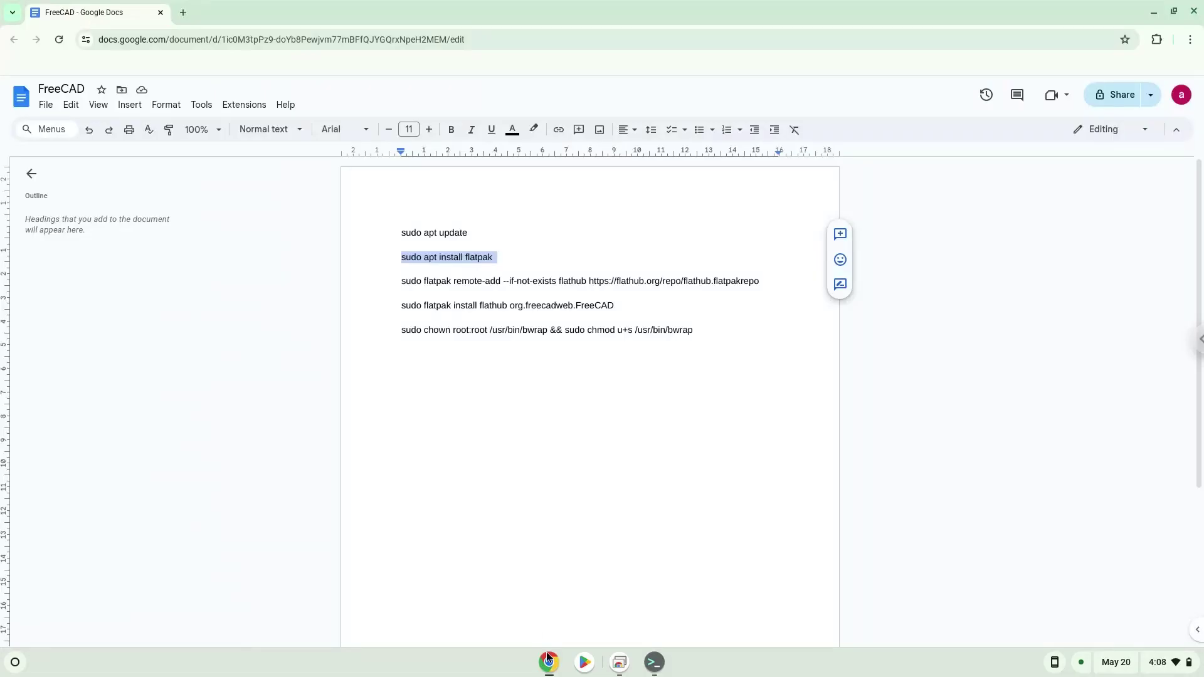
pyautogui.tripleClick(525, 280)
pyautogui.rightClick(526, 280)
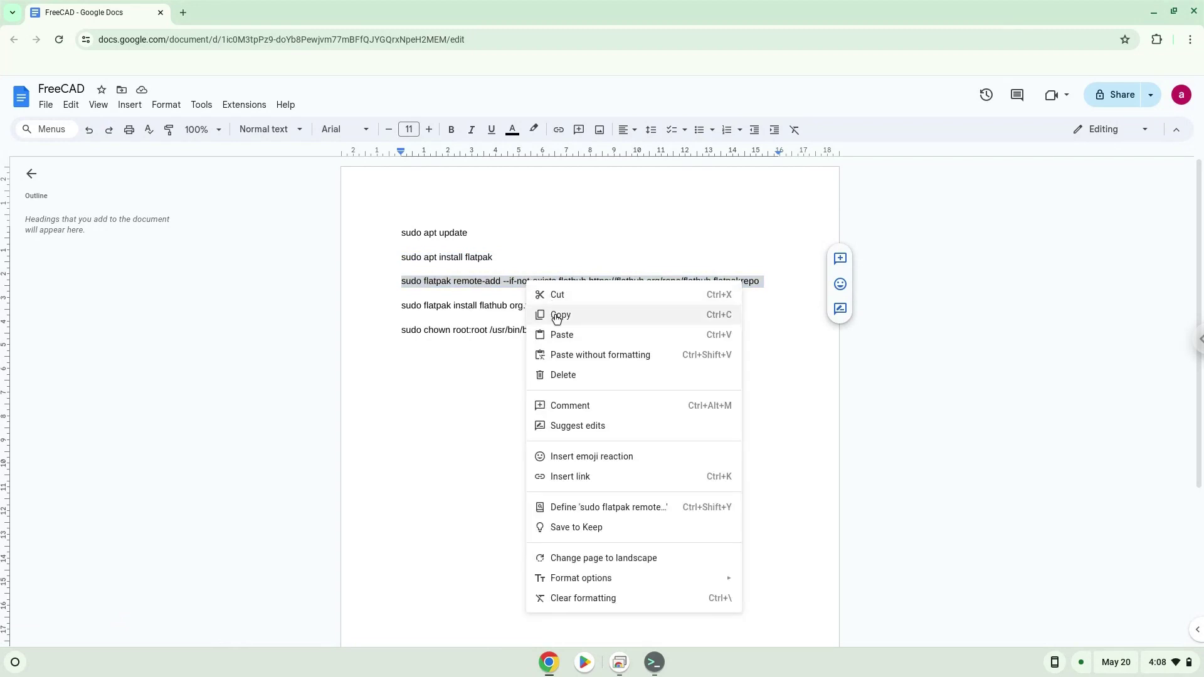
pyautogui.click(560, 314)
pyautogui.click(654, 662)
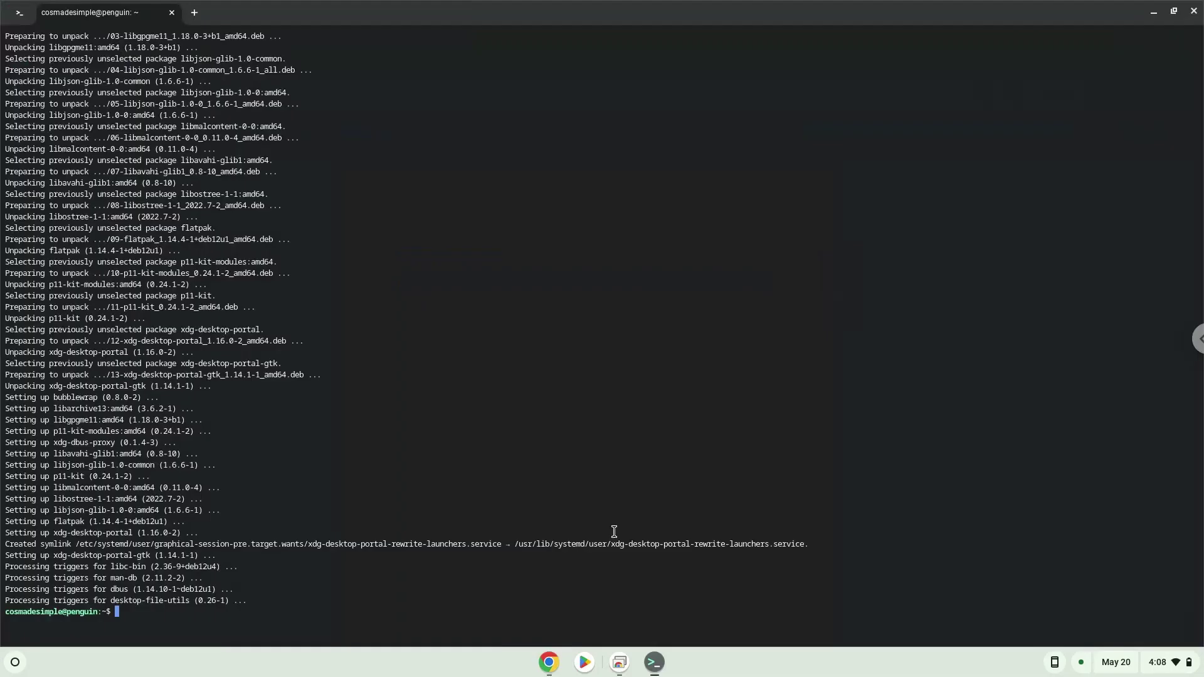
pyautogui.hotkey('ctrl', 'shift', 'v')
pyautogui.press('Return')
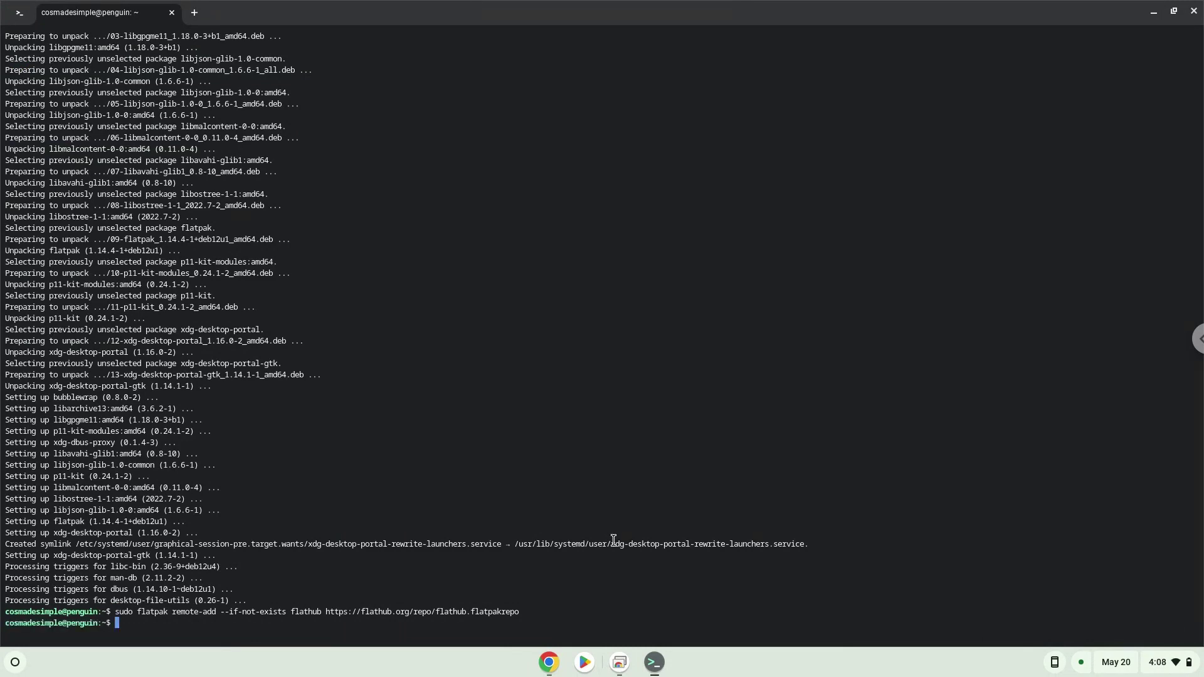
# Step: Run 'flatpak install flathub org.freecadweb.FreeCAD', accepting the runtime and all eight packages
pyautogui.click(546, 657)
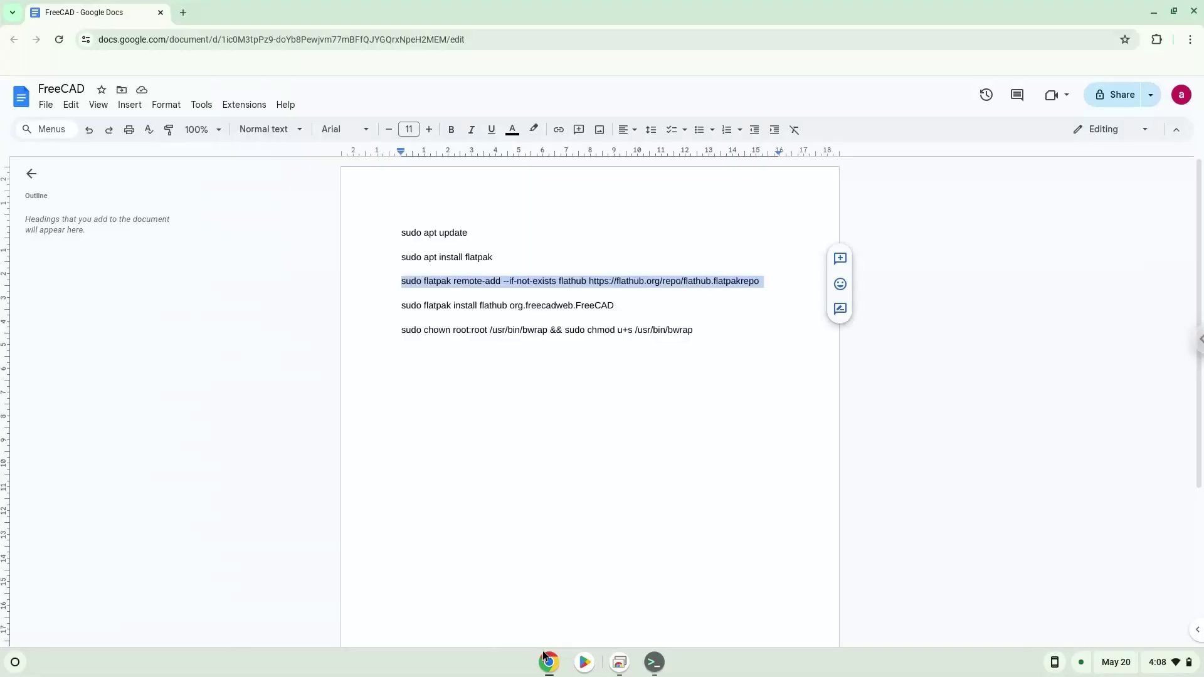
pyautogui.tripleClick(511, 303)
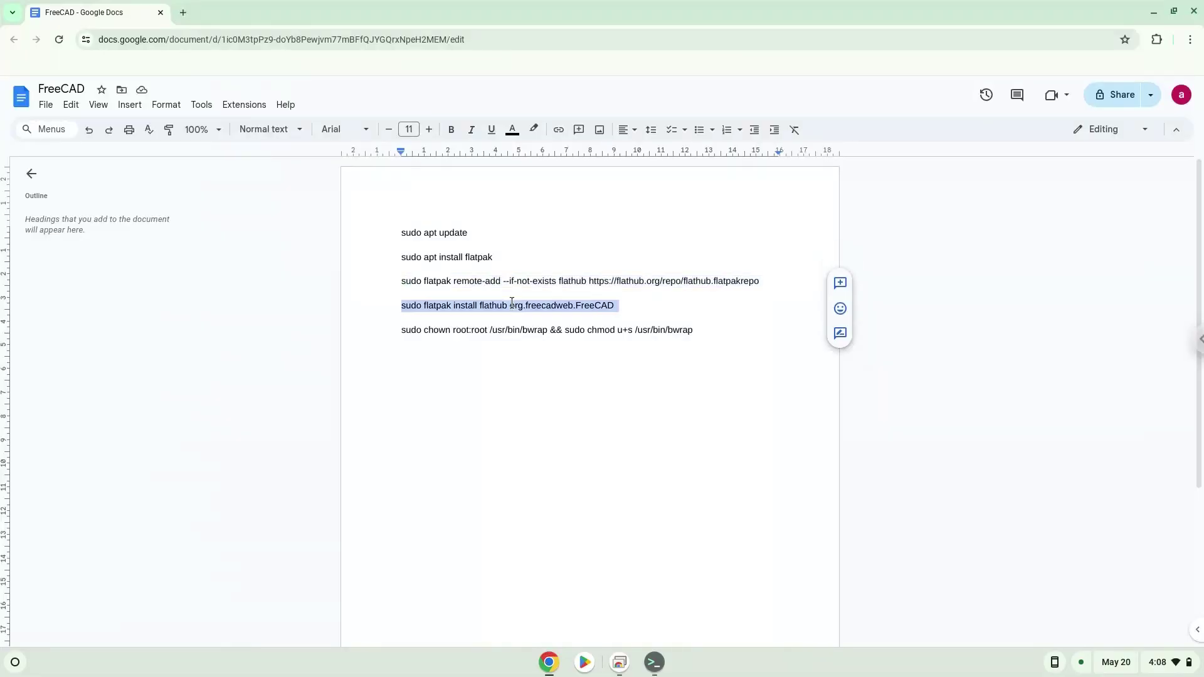
pyautogui.rightClick(512, 306)
pyautogui.click(553, 338)
pyautogui.click(654, 662)
pyautogui.hotkey('ctrl', 'shift', 'v')
pyautogui.press('Return')
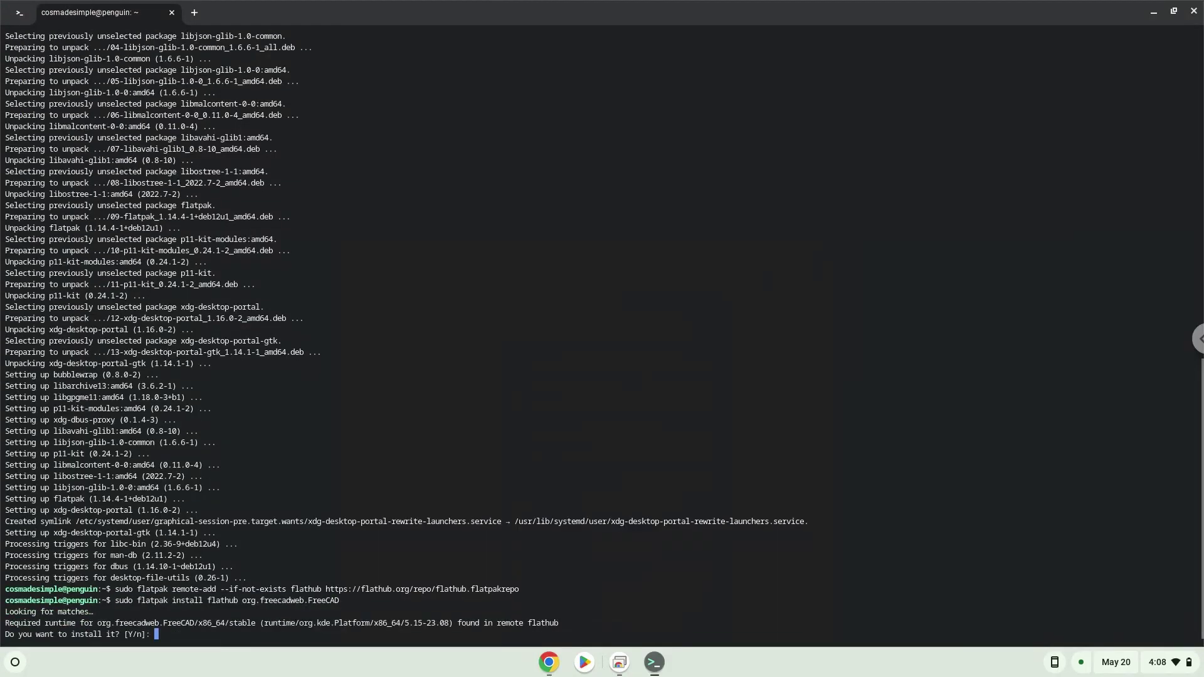
pyautogui.press('Return')
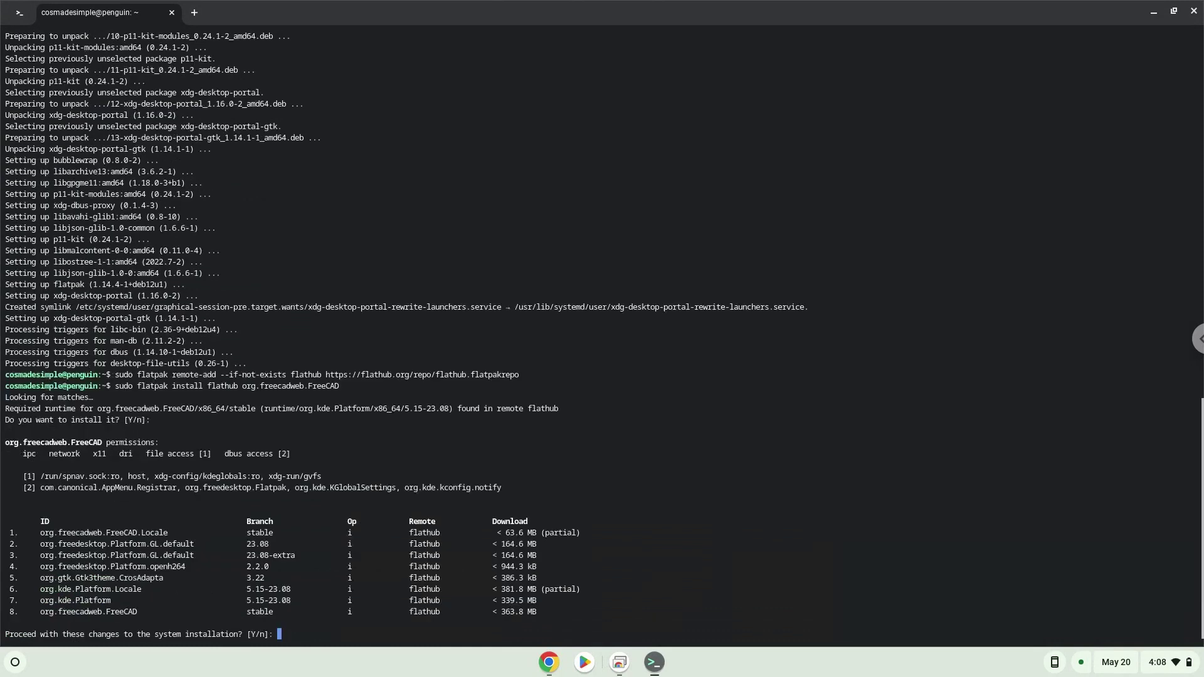
pyautogui.press('Return')
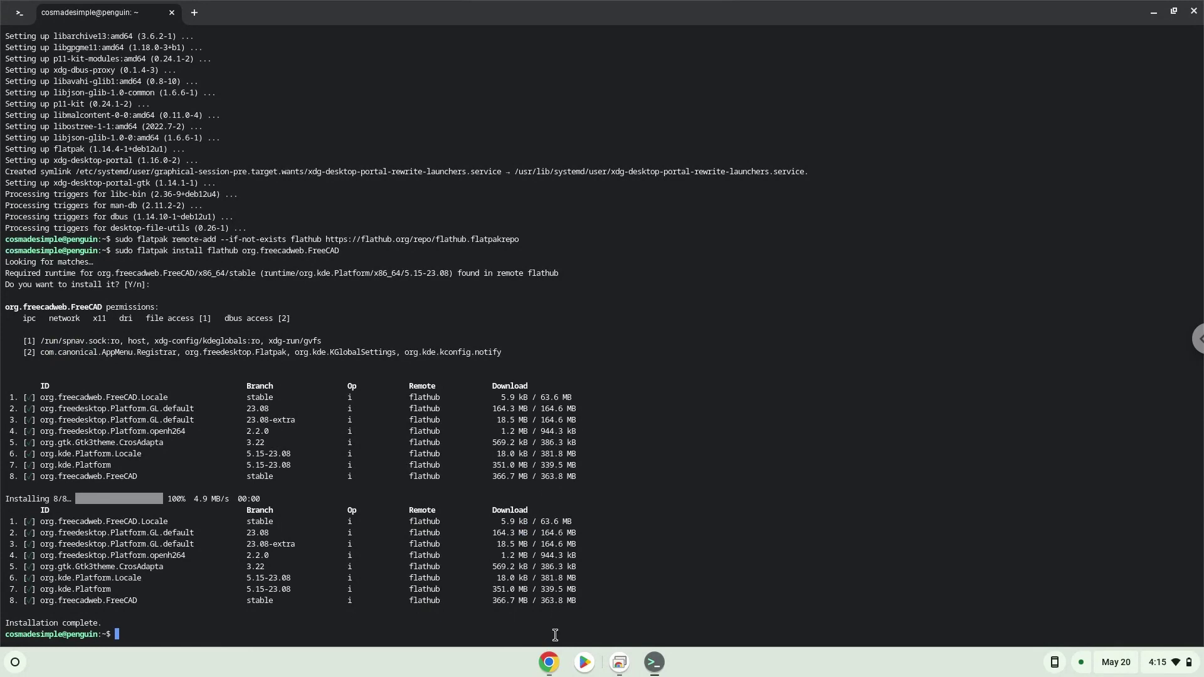
# Step: Run the sudo chown/chmod bwrap command from the doc, then close the terminal
pyautogui.click(550, 663)
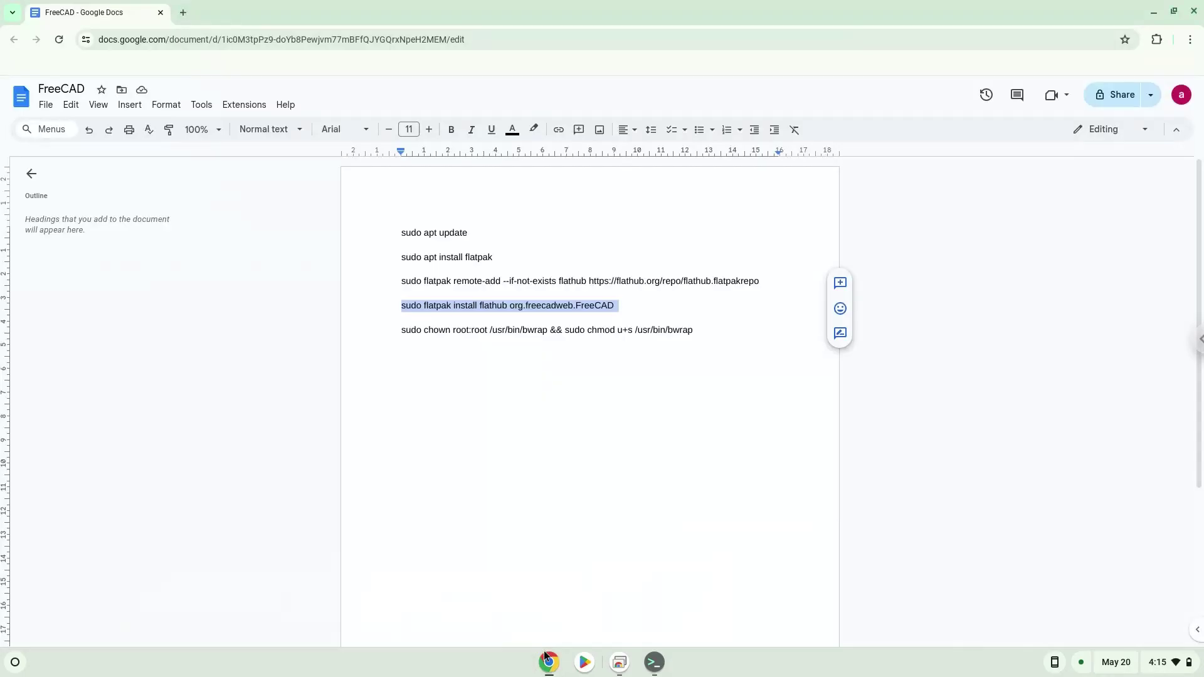
pyautogui.tripleClick(495, 328)
pyautogui.rightClick(496, 329)
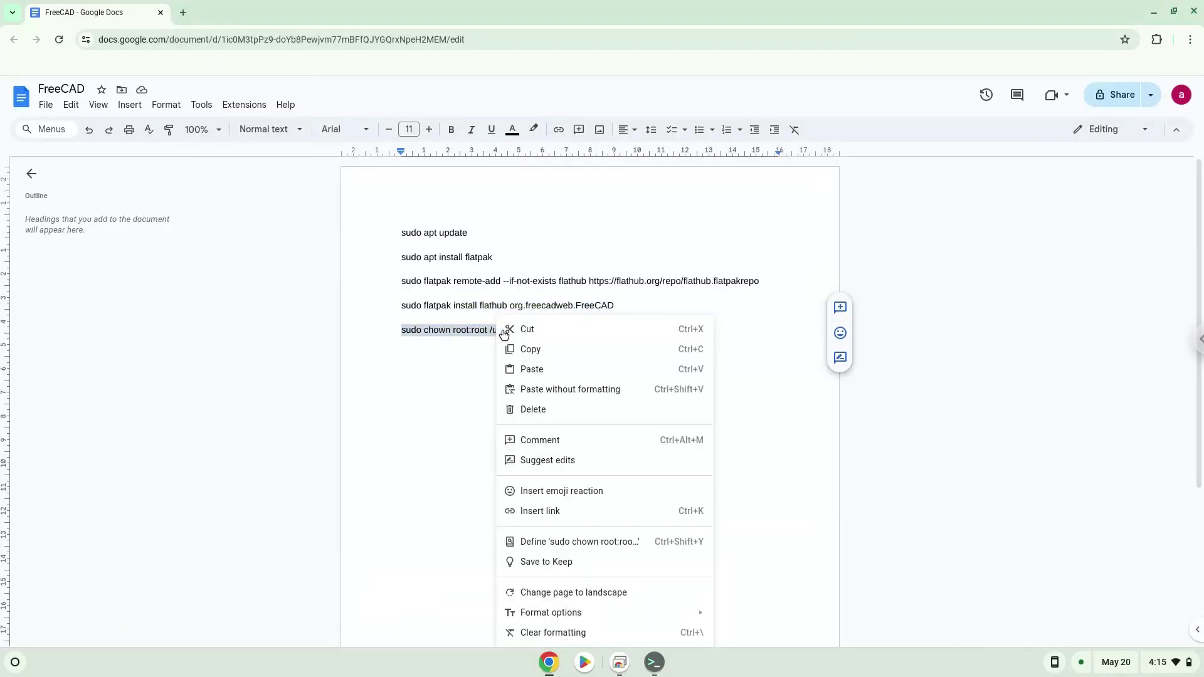
pyautogui.click(529, 348)
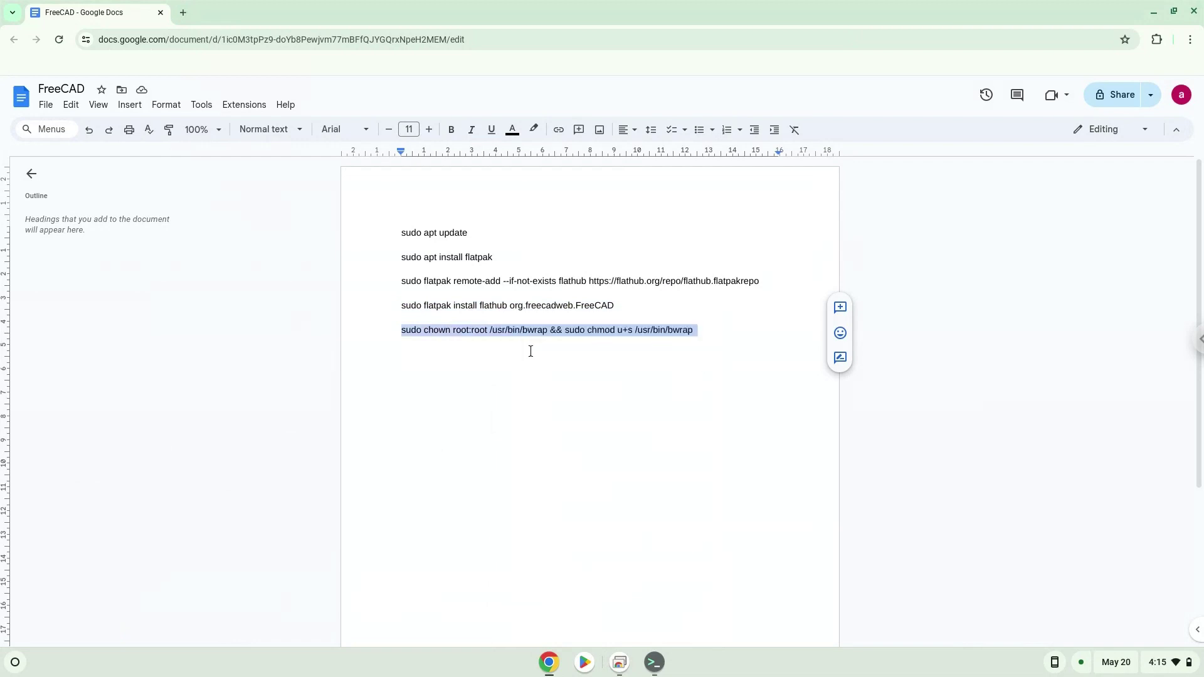
pyautogui.click(656, 660)
pyautogui.hotkey('ctrl', 'shift', 'v')
pyautogui.press('Return')
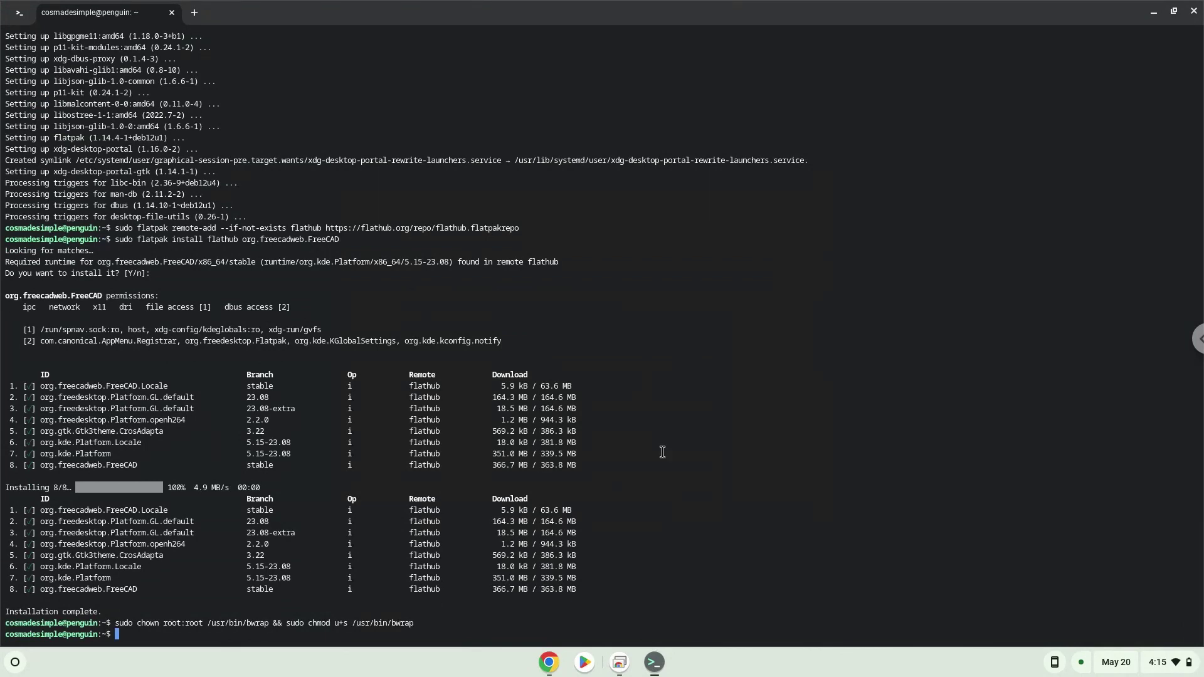
pyautogui.click(1192, 11)
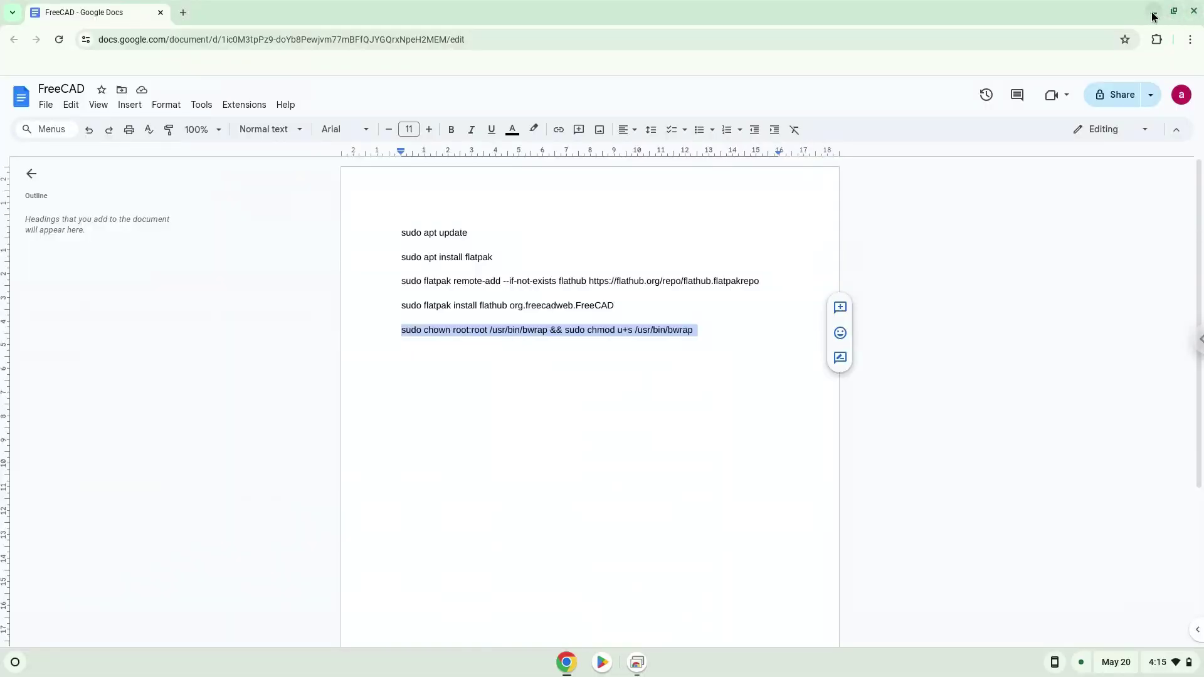
# Step: Minimize Chrome, start FreeCAD, and open the EngineBlock.FCStd example
pyautogui.click(1155, 13)
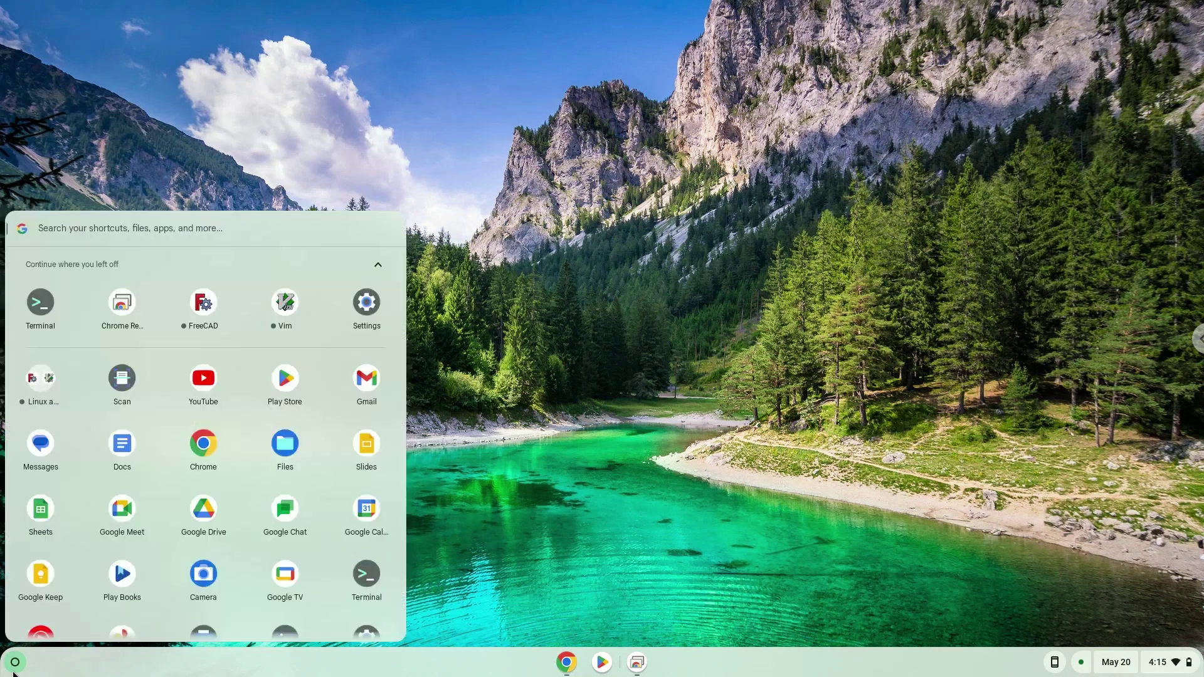
pyautogui.click(200, 309)
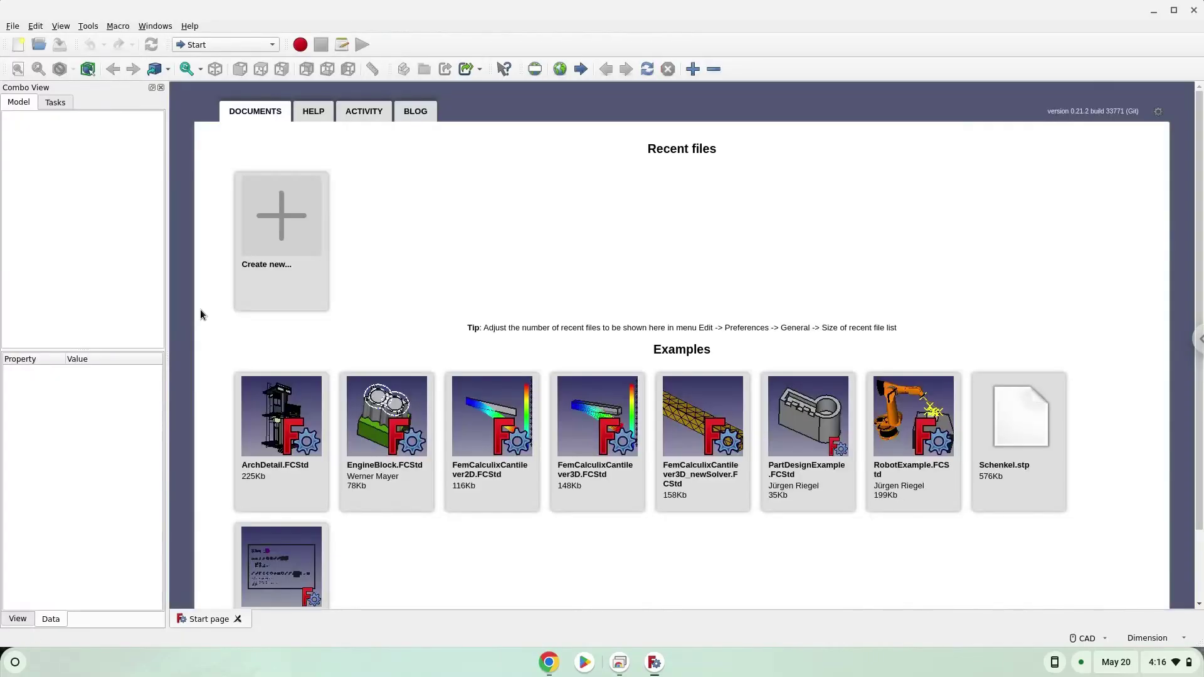
pyautogui.click(364, 412)
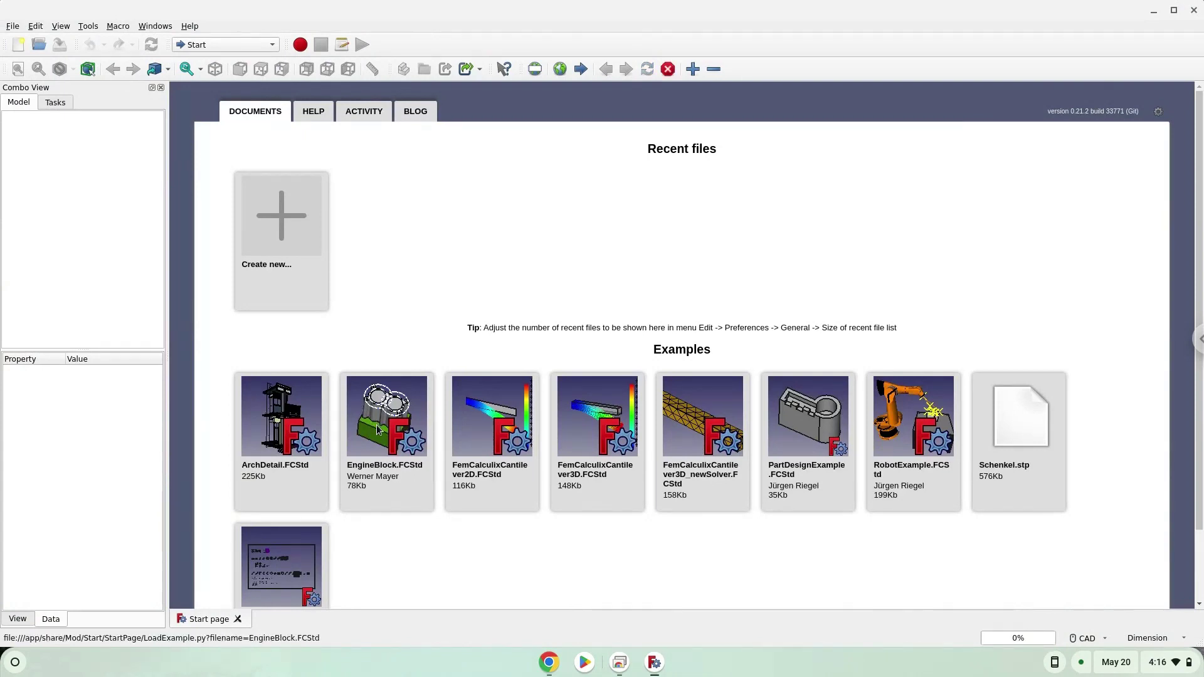